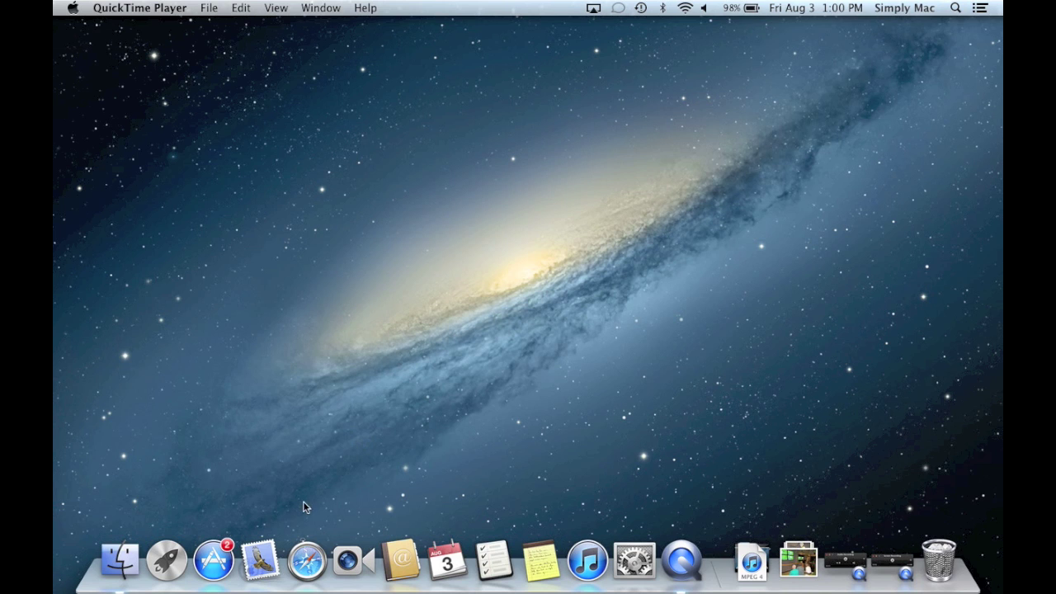
- Open Safari and enter "apple" in the combined search and address field to bring up suggestions
left_click(305, 561)
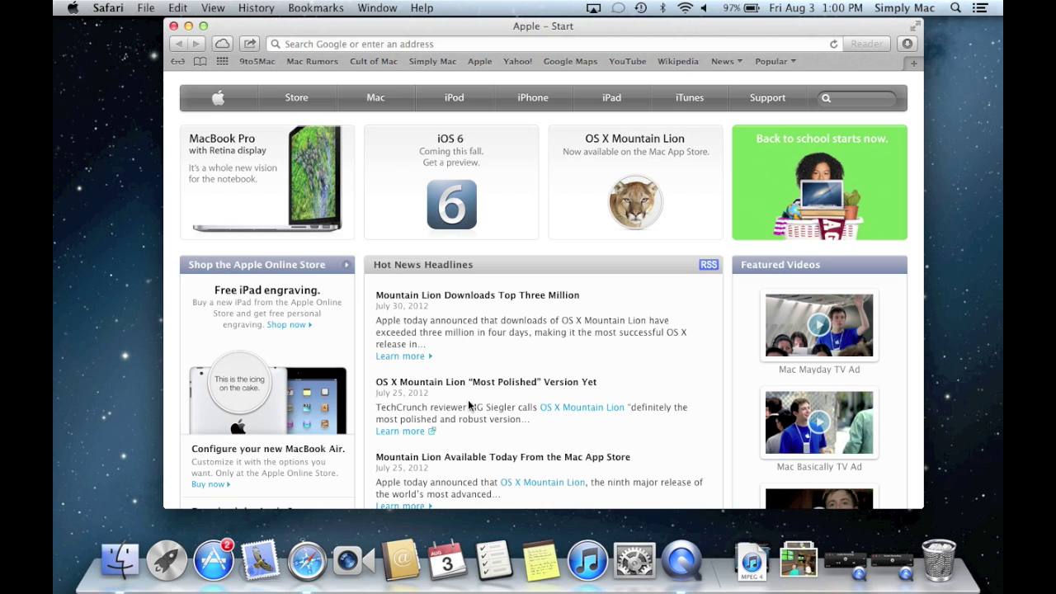
left_click(557, 45)
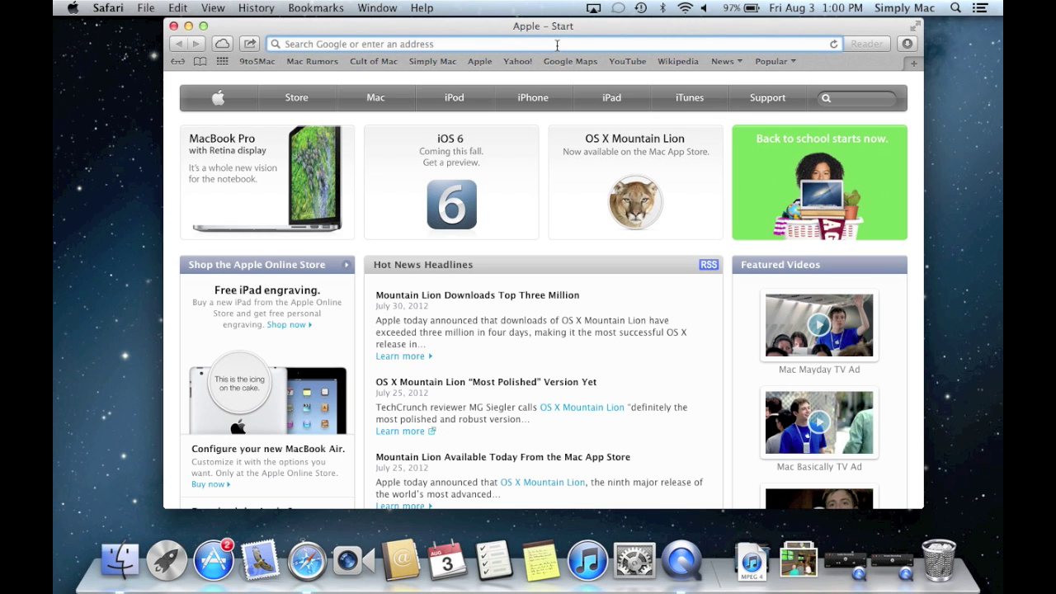
type("apple")
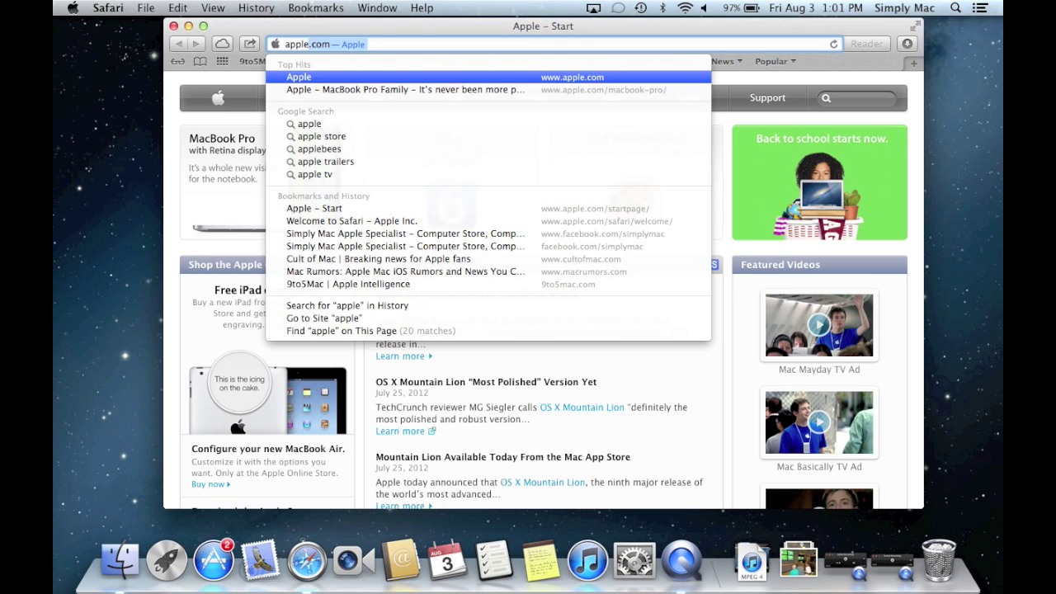
- Clear the text from the search and address field and dismiss the suggestions list
key("BackSpace")
key("BackSpace")
key("BackSpace")
key("BackSpace")
key("BackSpace")
key("BackSpace")
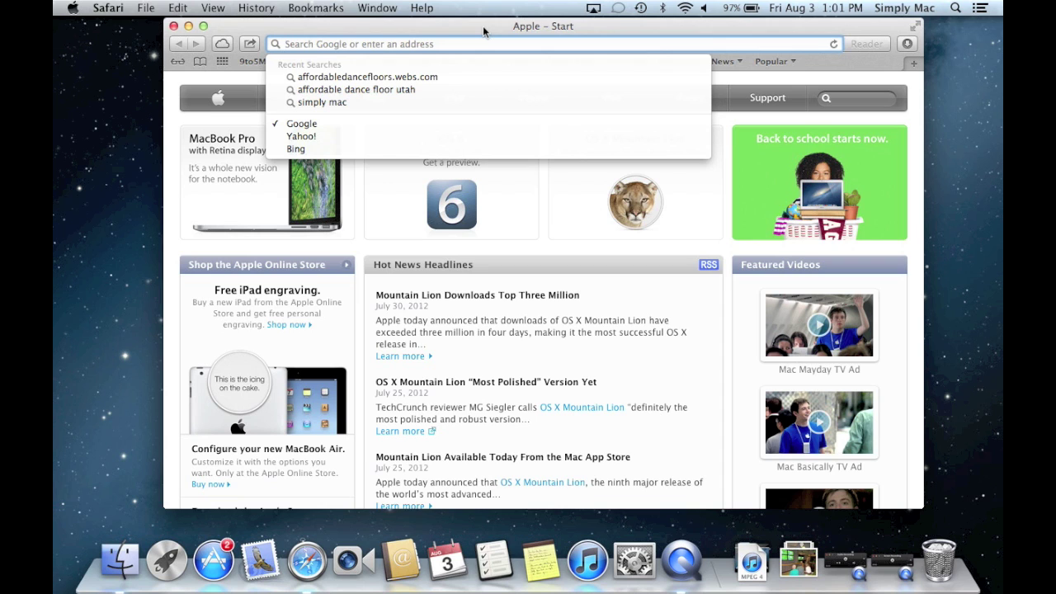
left_click(172, 242)
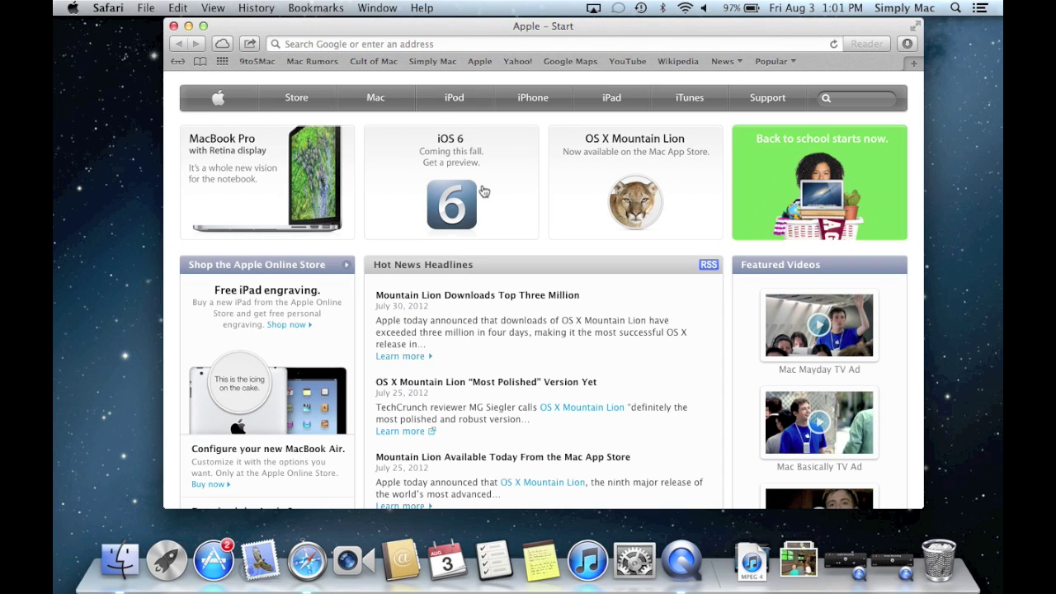
- View the iCloud Tabs popover for tabs open on other devices, and close it
left_click(222, 45)
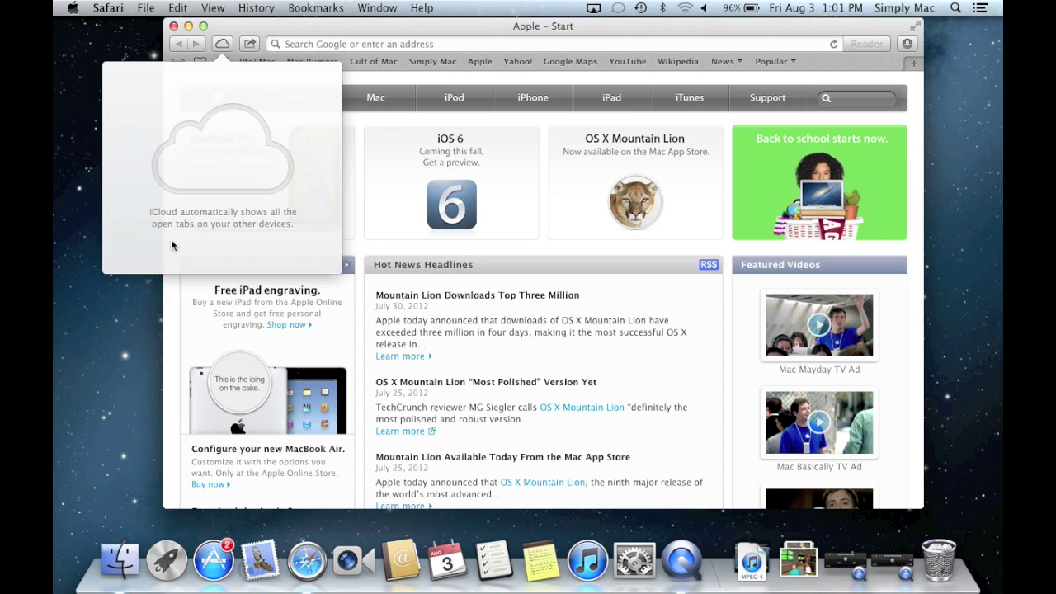
left_click(223, 45)
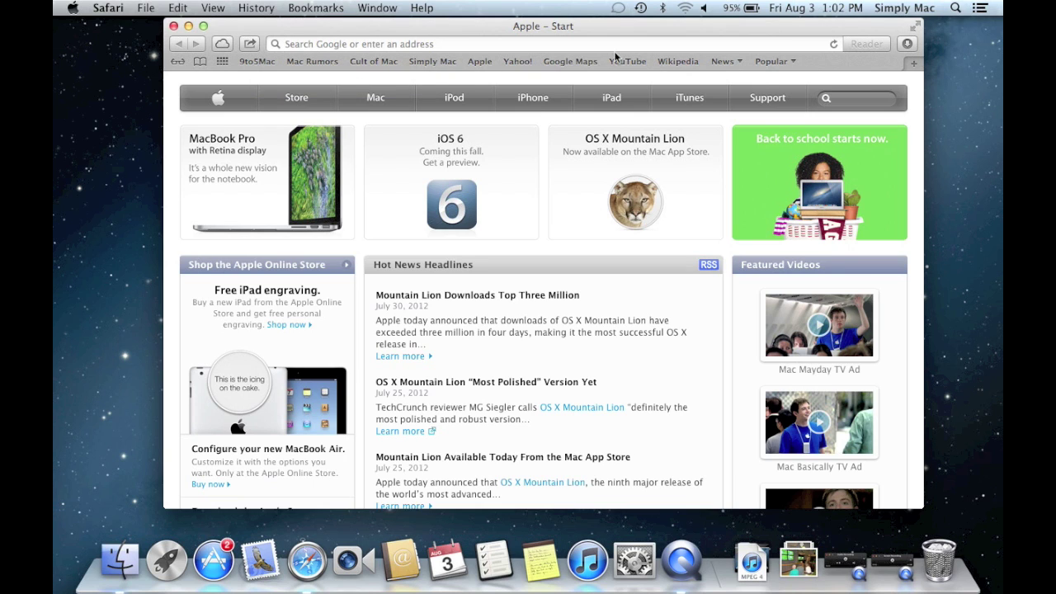
- Open two new tabs and show all open tabs as side-by-side page previews
left_click(912, 65)
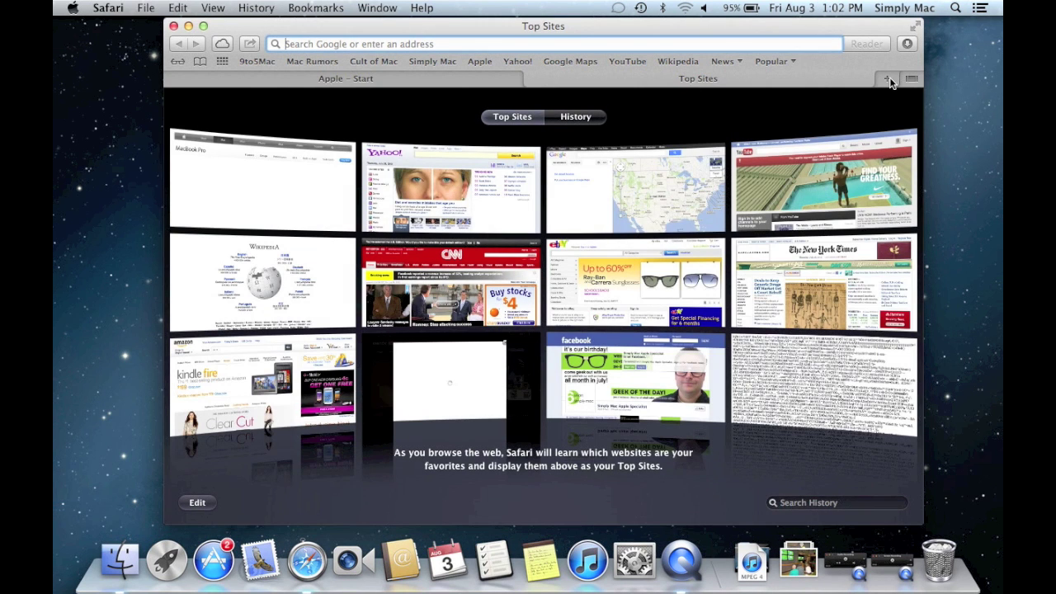
left_click(887, 78)
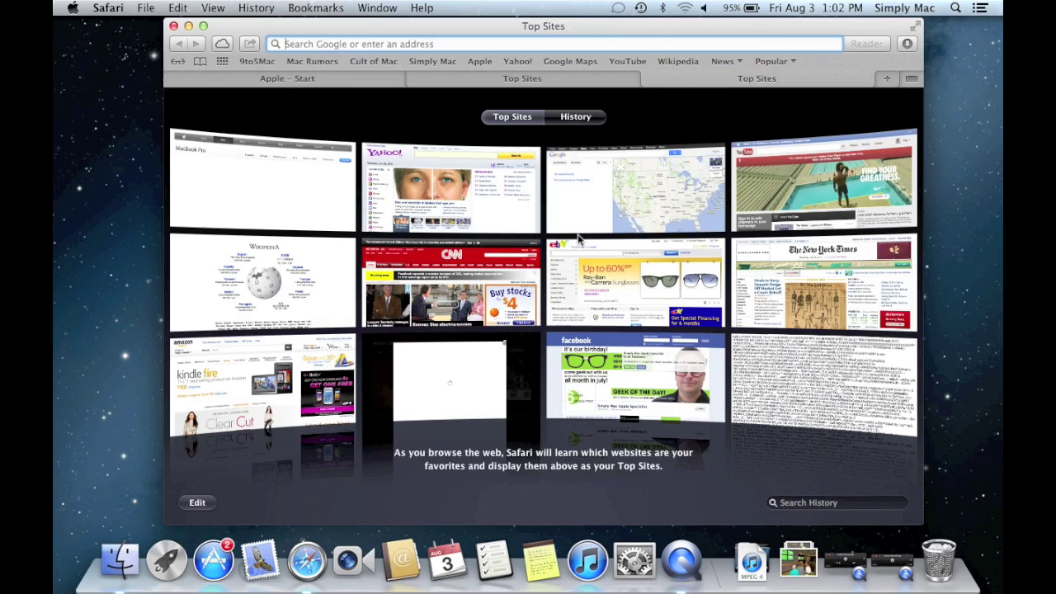
key("shift+super+backslash")
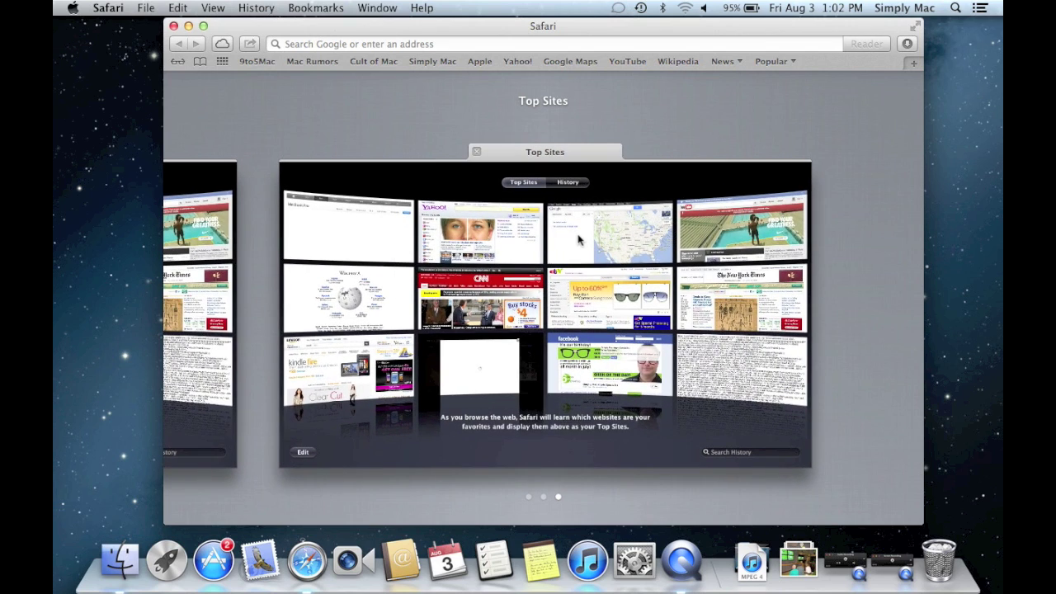
- Browse through the tab previews, entering the Apple start page and returning to the overview to look at the other tabs
scroll(633, 229, "left", 5)
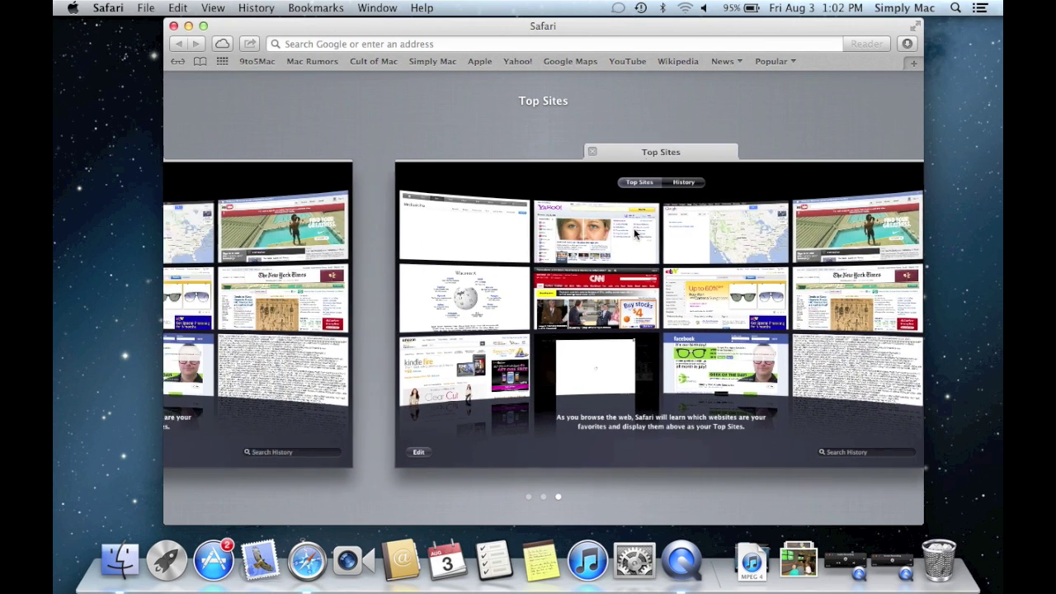
scroll(633, 231, "left", 5)
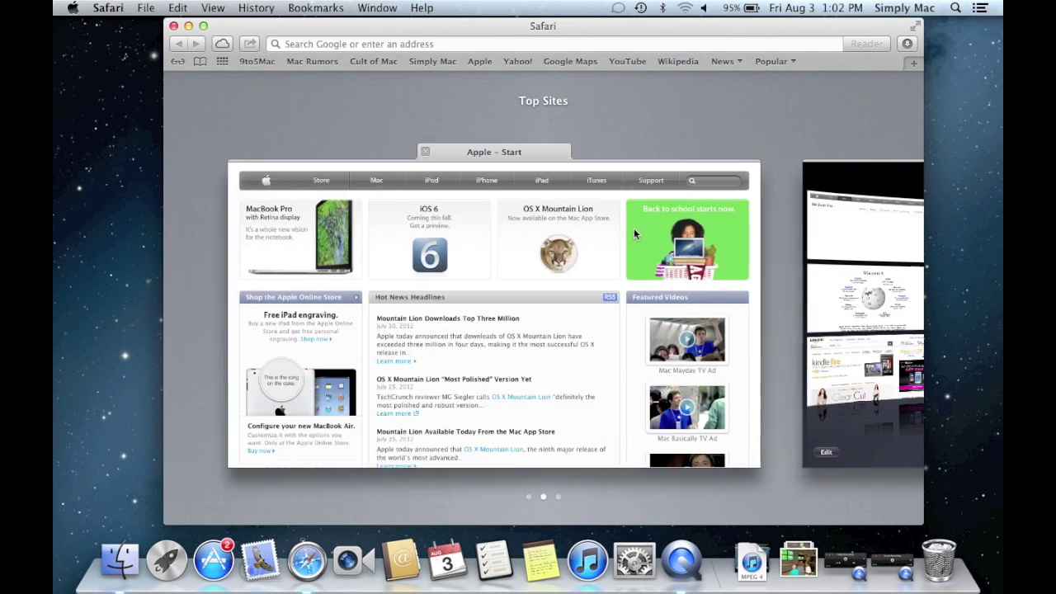
scroll(633, 231, "right", 5)
scroll(633, 228, "left", 5)
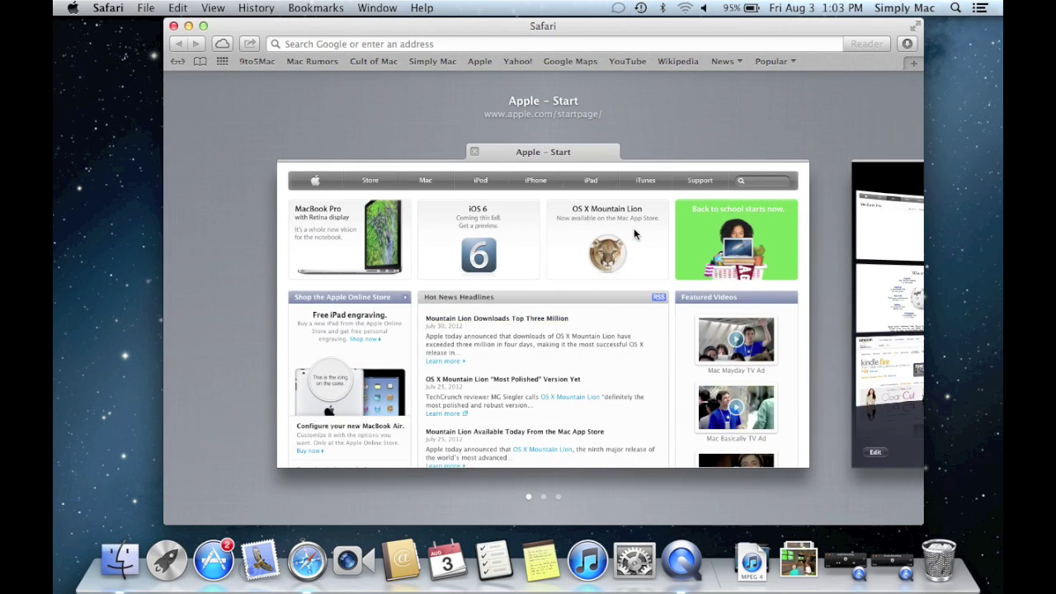
left_click(634, 232)
key("super+shift+backslash")
scroll(634, 237, "right", 5)
left_click(634, 237)
- Close both Top Sites tabs from the tab overview, leaving only the Apple start page open
key("super+shift+backslash")
scroll(633, 237, "right", 5)
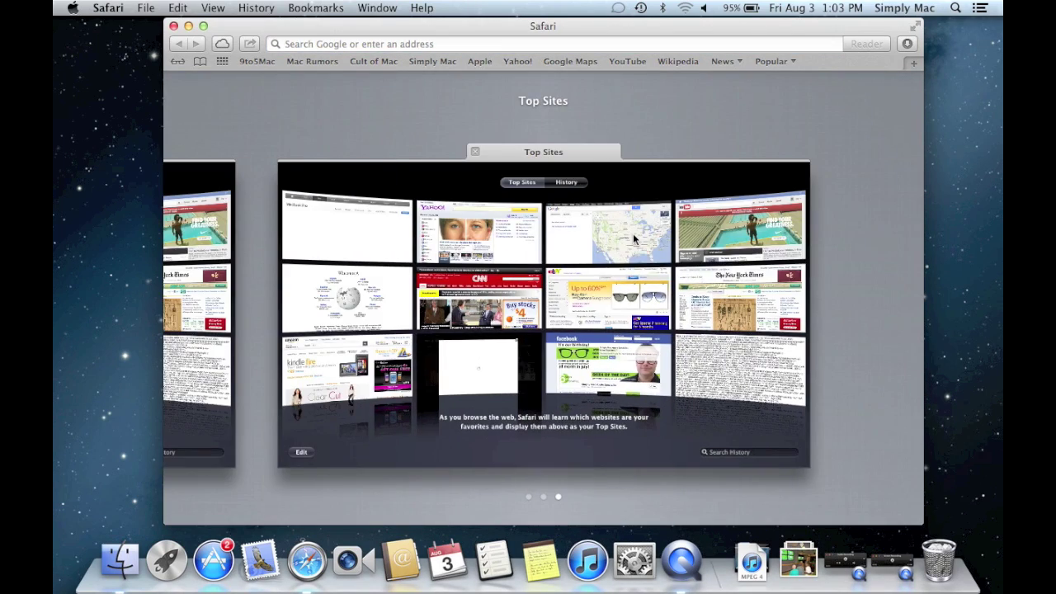
left_click(475, 154)
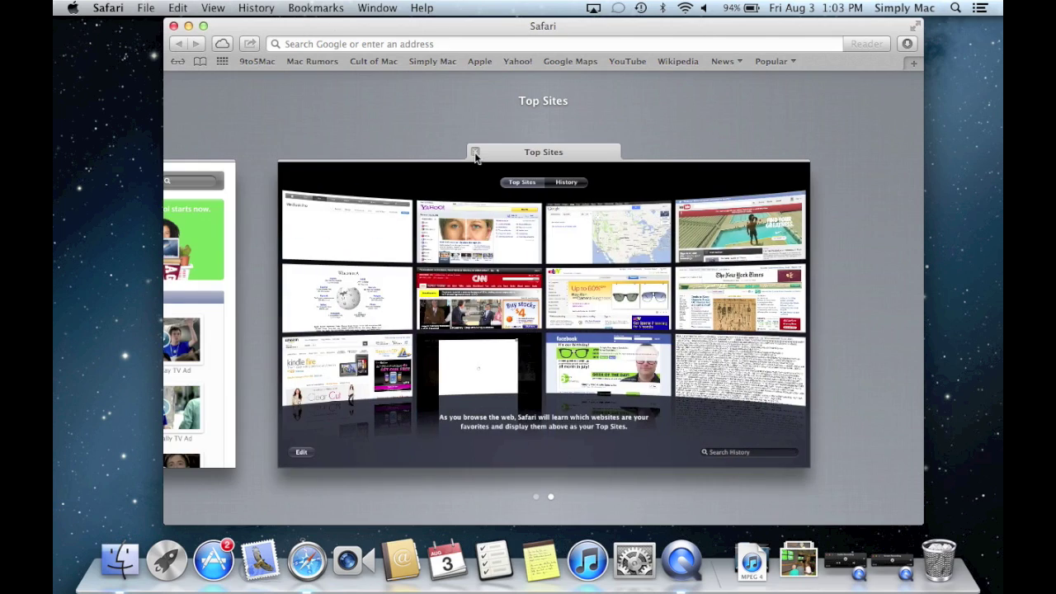
left_click(474, 154)
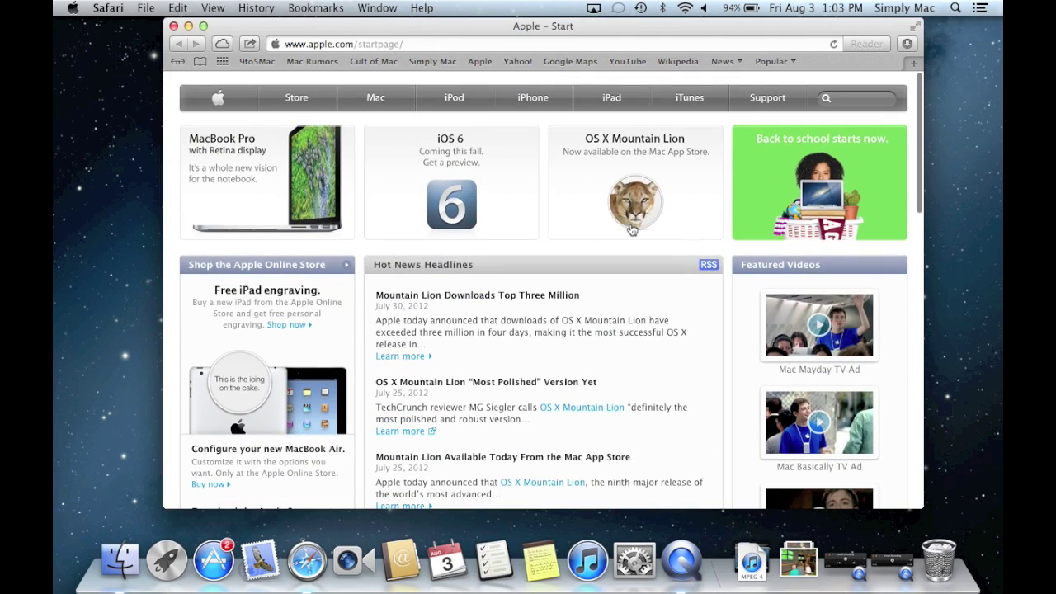
- Look through the Apple start page from the product banners down to the iTunes section and back
scroll(632, 230, "down", 10)
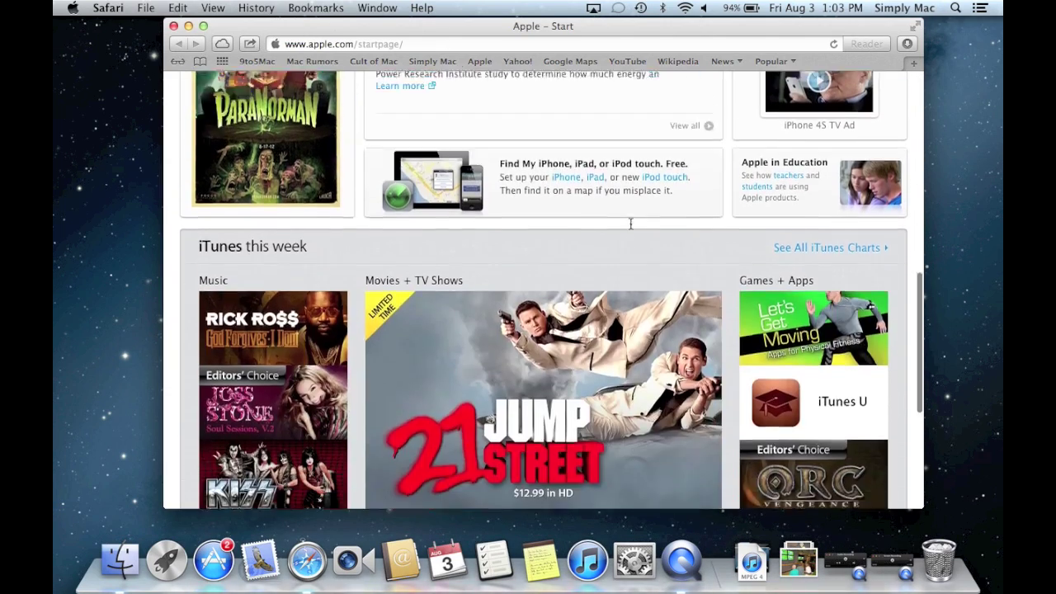
scroll(630, 224, "up", 10)
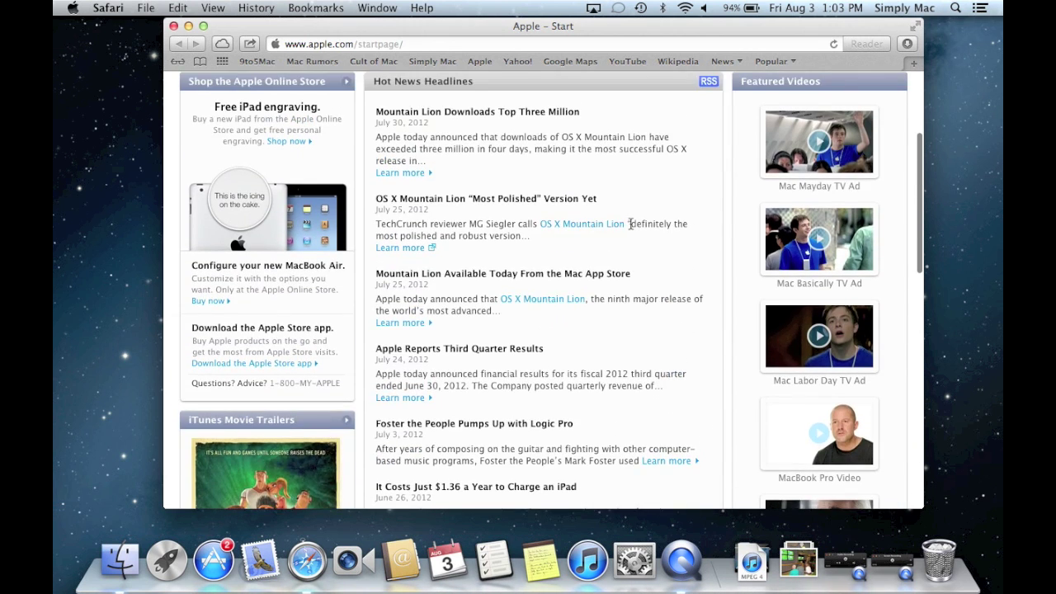
scroll(631, 223, "up", 3)
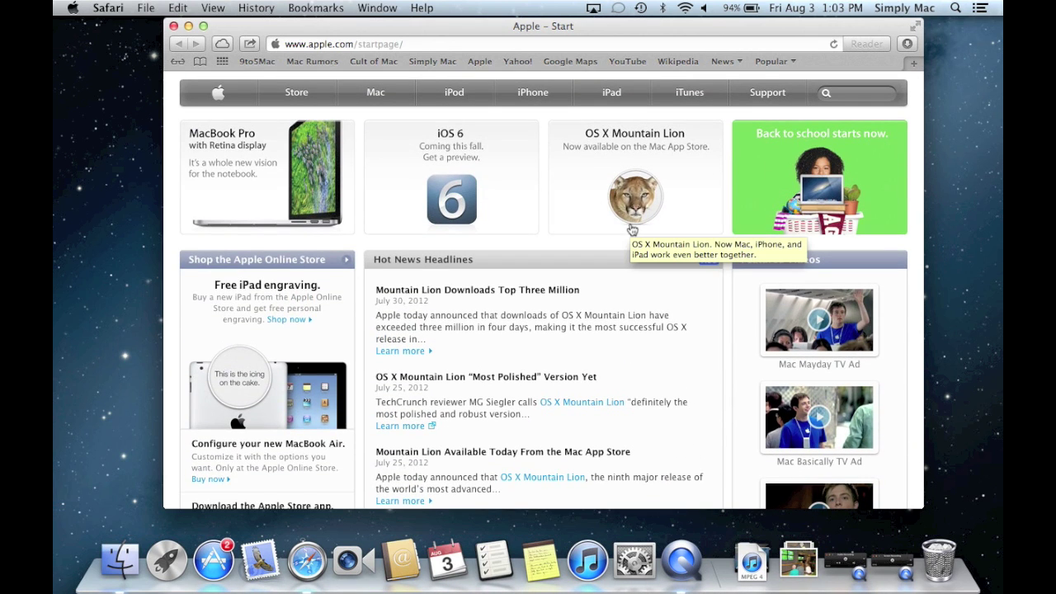
scroll(632, 228, "down", 3)
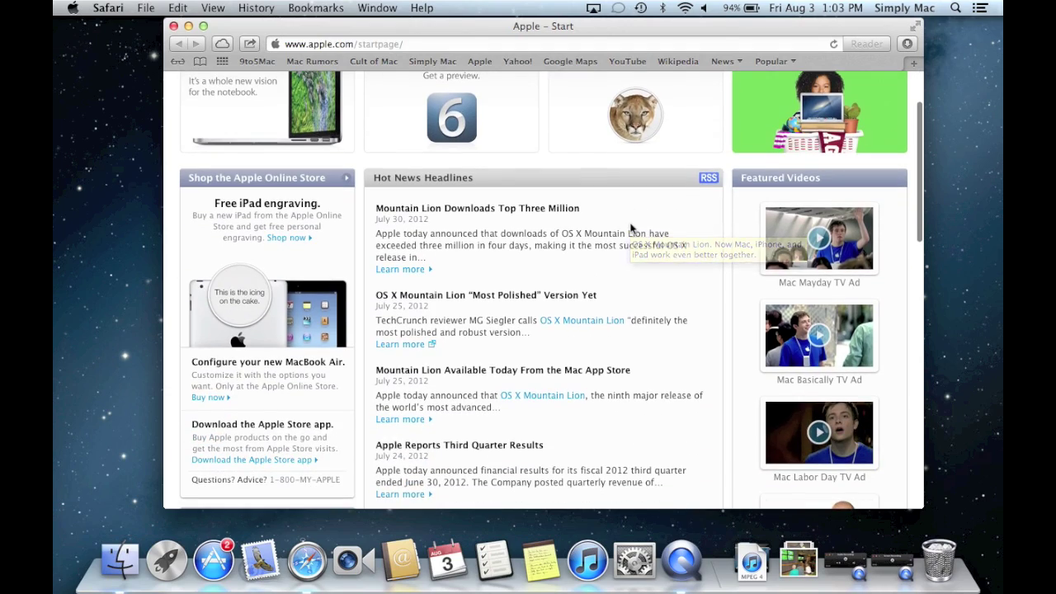
scroll(634, 229, "up", 5)
scroll(635, 229, "down", 3)
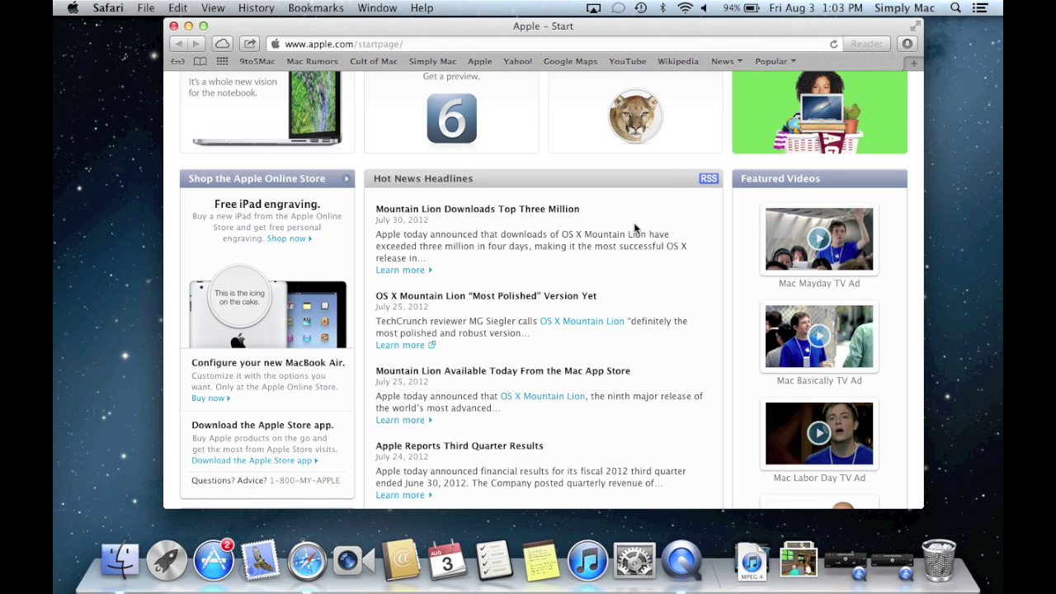
scroll(635, 229, "down", 3)
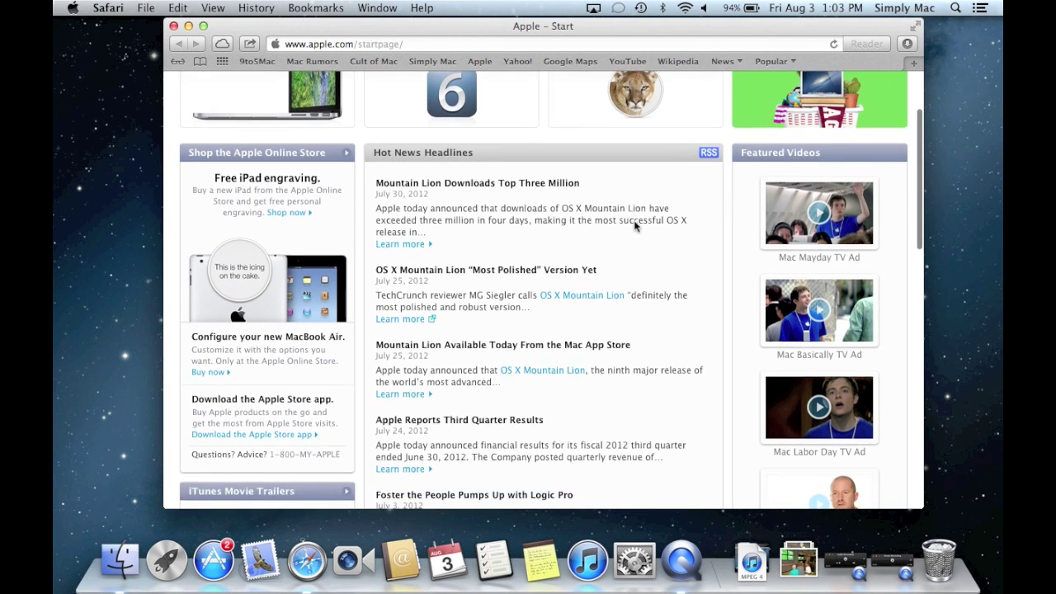
scroll(634, 220, "down", 10)
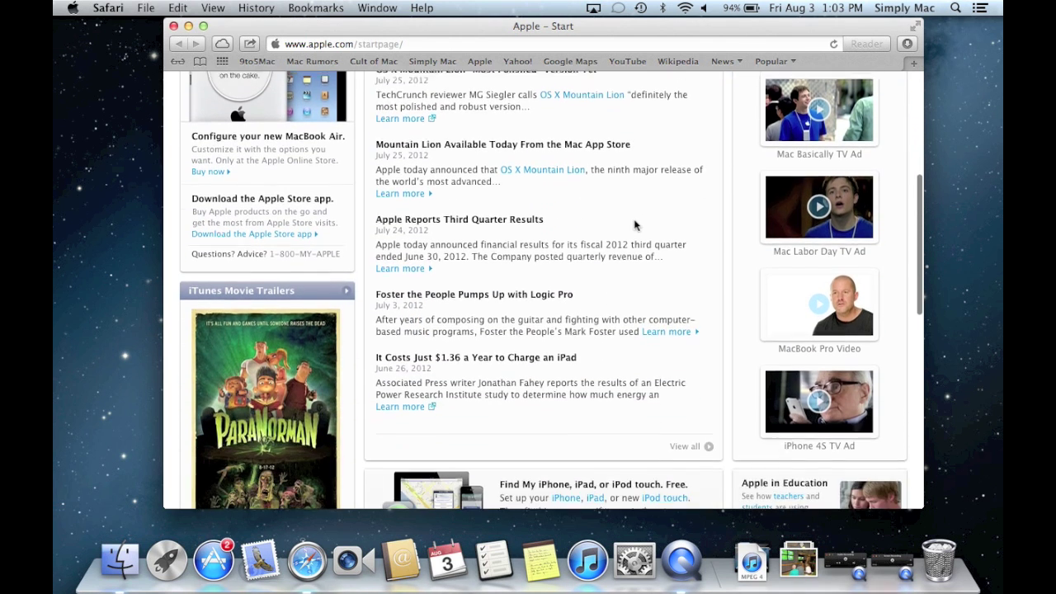
scroll(636, 225, "up", 15)
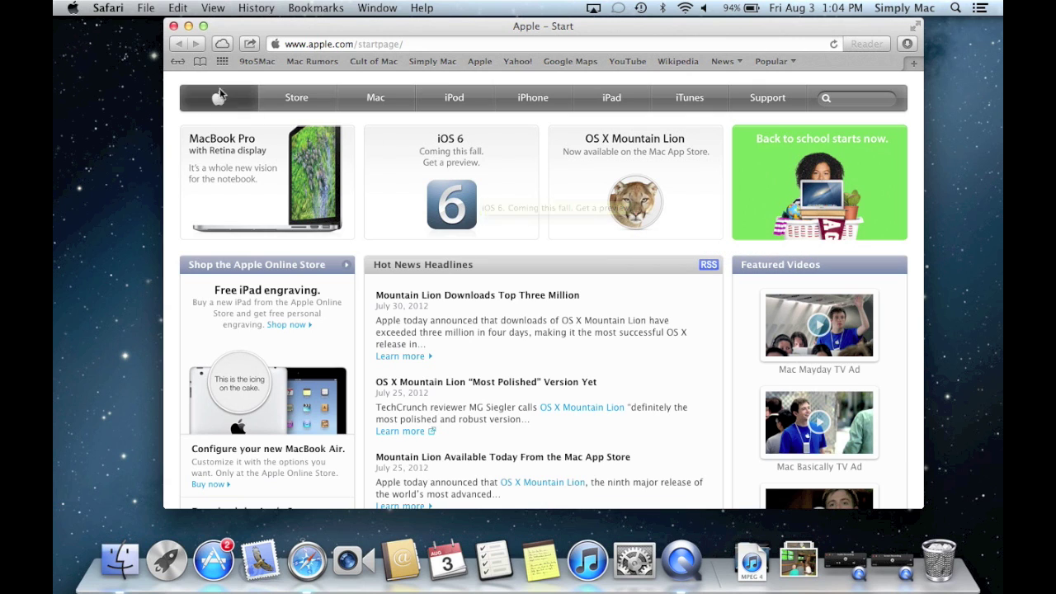
- Show the Reading List and add the "Mountain Lion Downloads Top Three Million" headline link to it
left_click(183, 64)
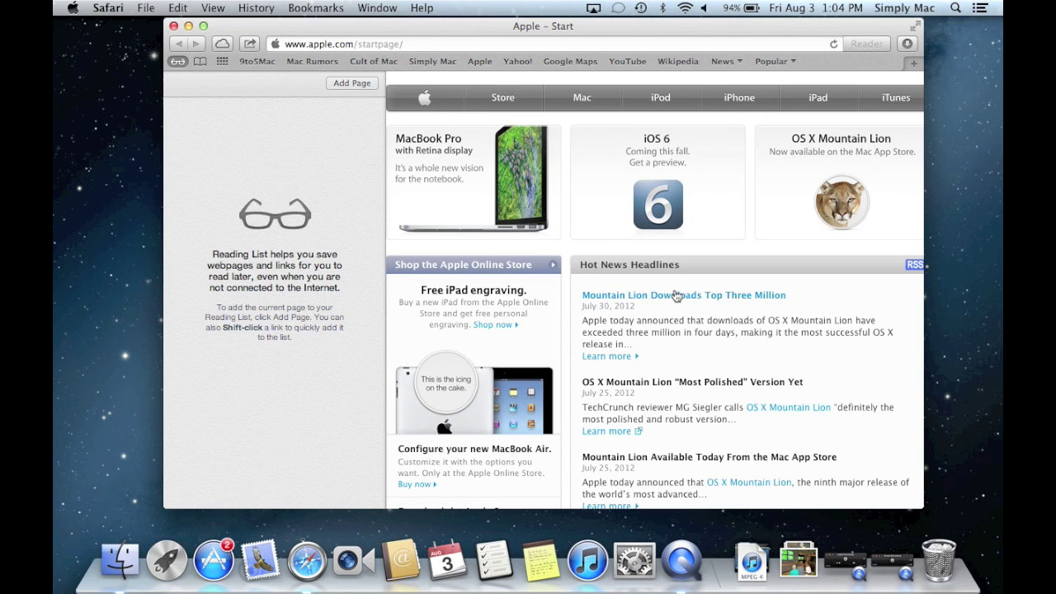
right_click(676, 295)
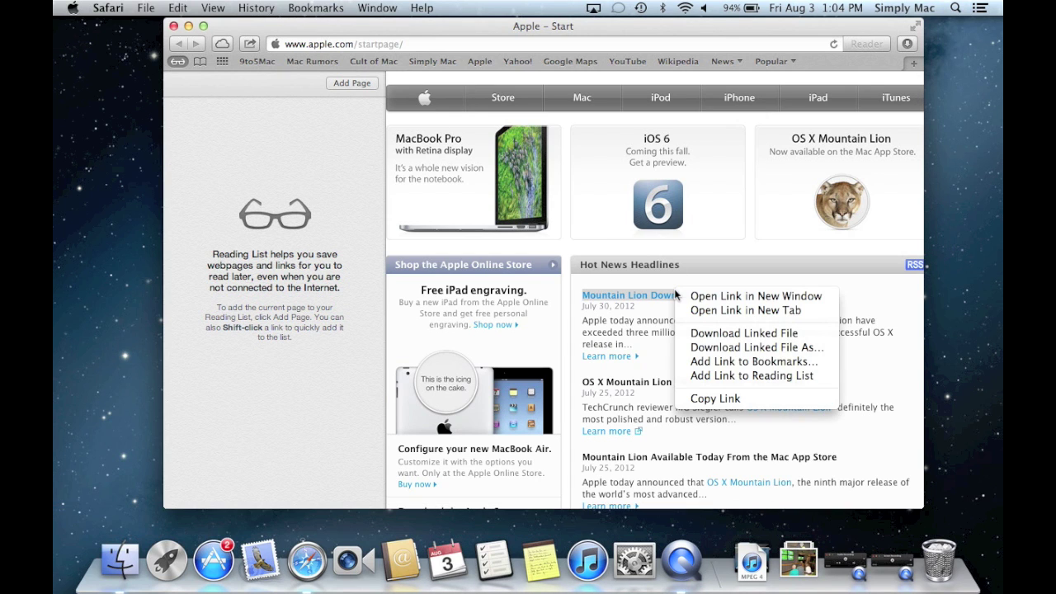
left_click(722, 377)
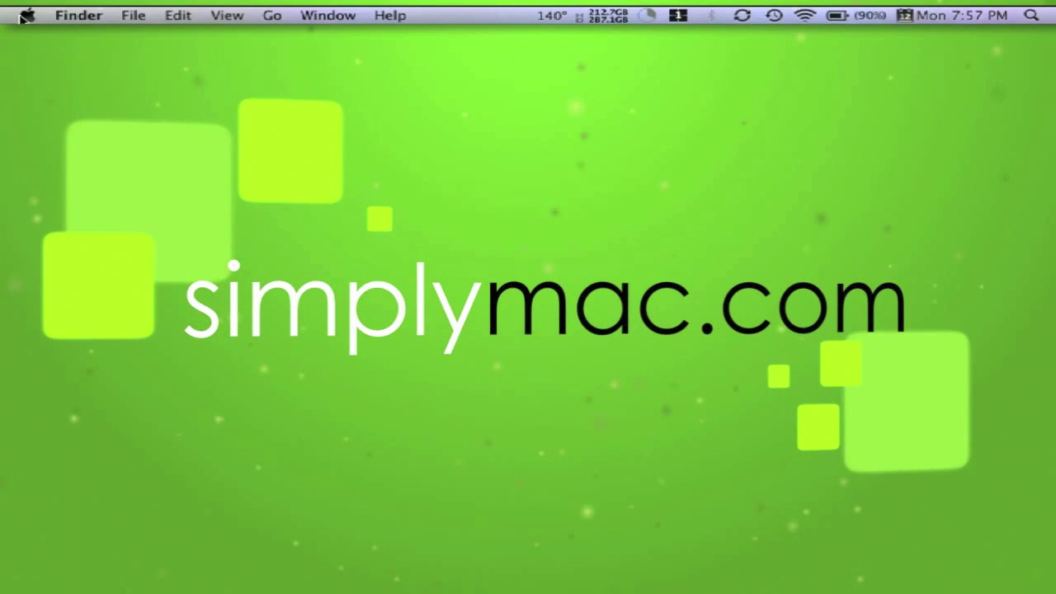
left_click(25, 17)
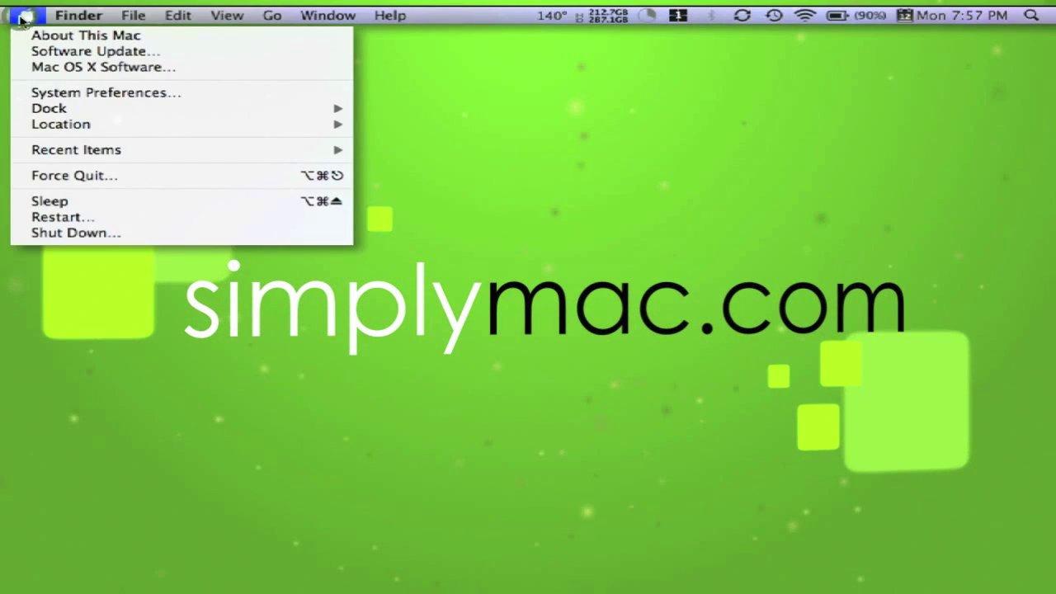
left_click(76, 233)
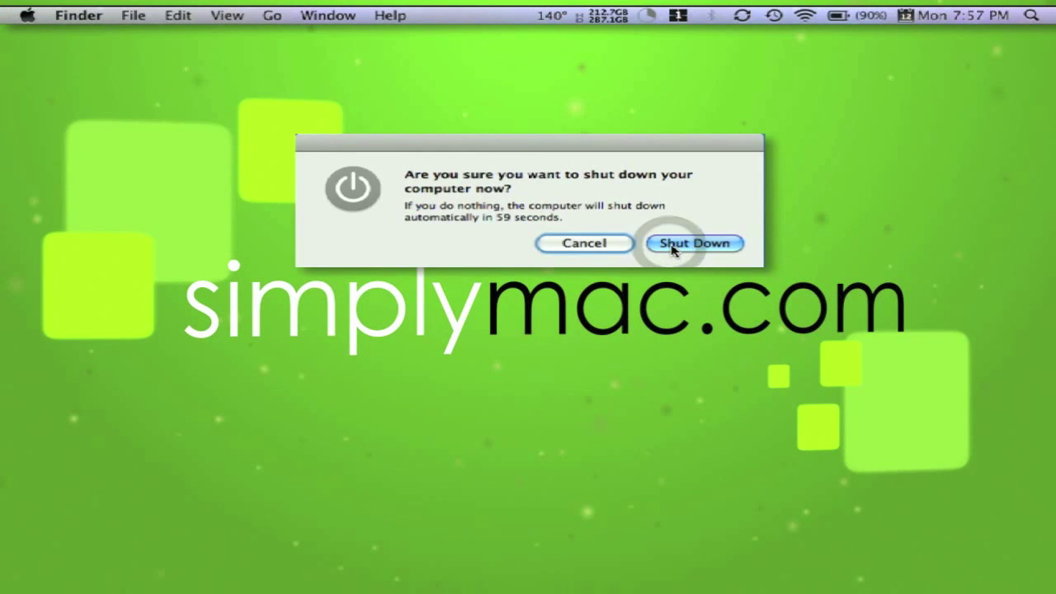